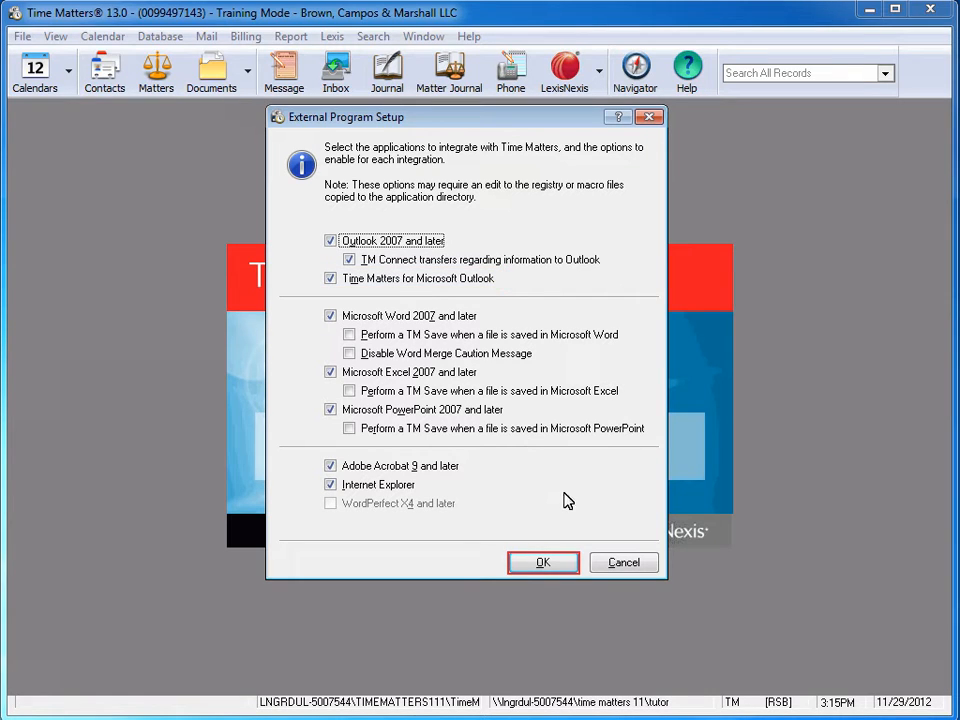
# - Accept the external program integration options and save the workstation level setup
pyautogui.click(571, 565)
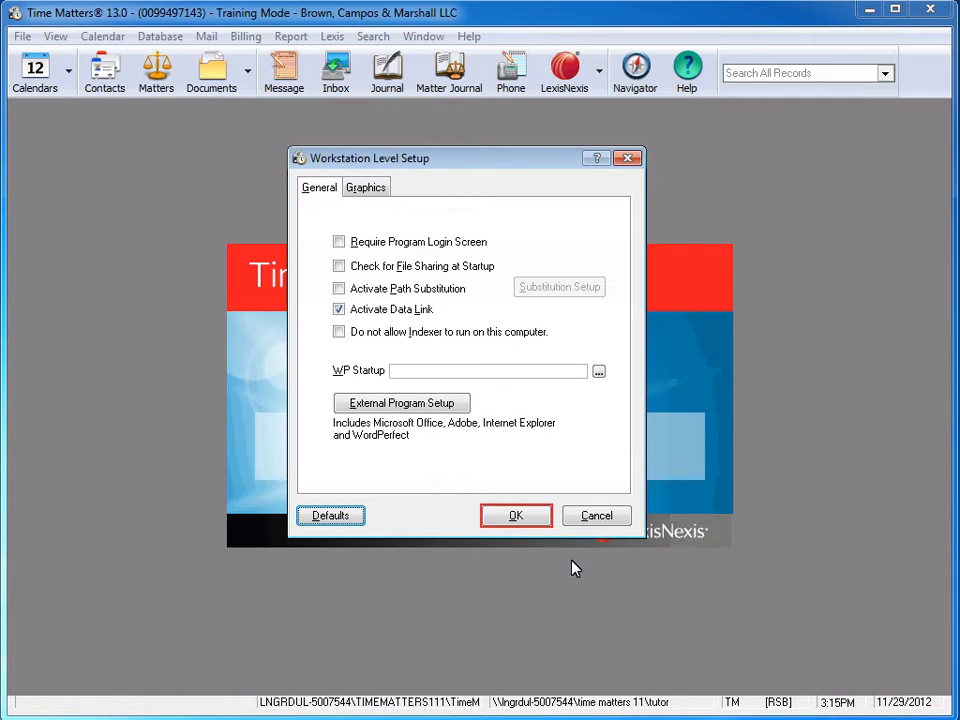
pyautogui.click(532, 517)
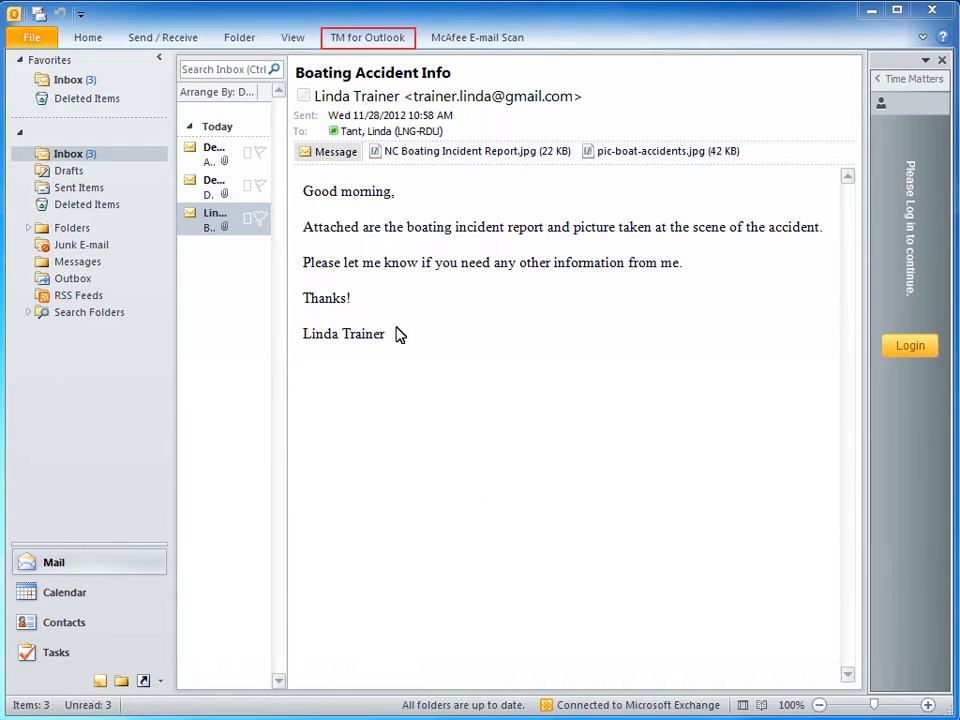
# - Switch to Outlook and log in to the Time Matters pane with the user ID and account password
pyautogui.click(376, 40)
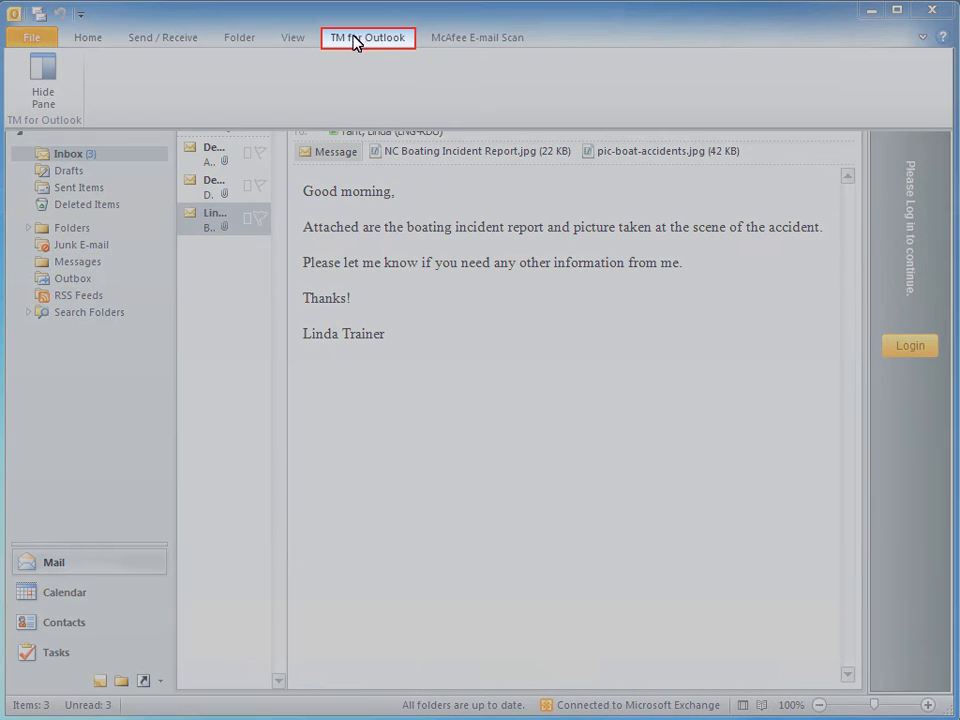
pyautogui.click(347, 42)
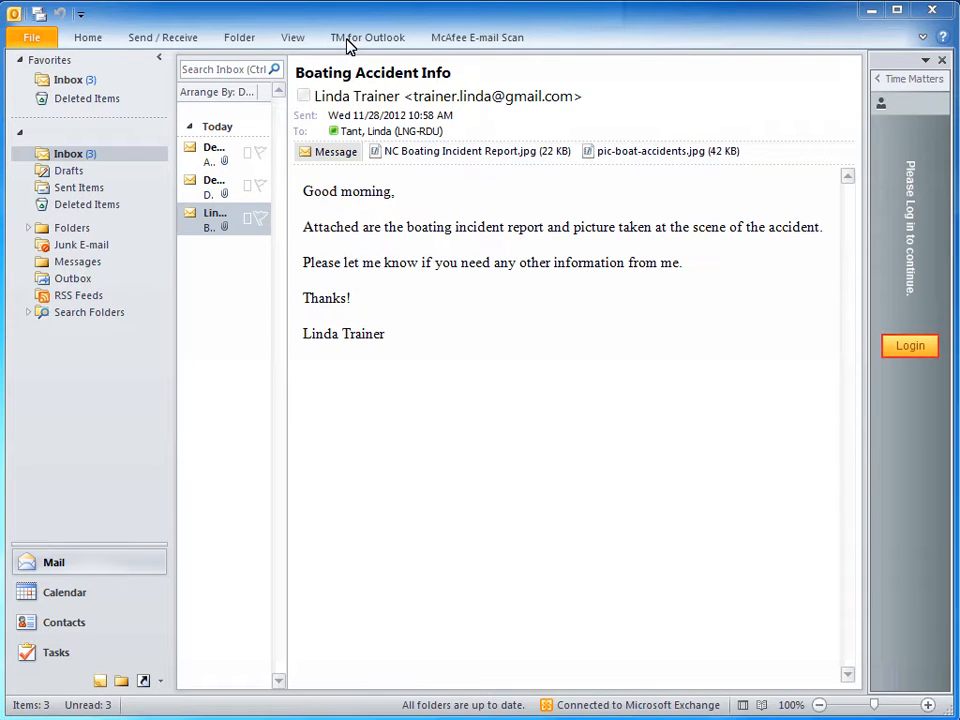
pyautogui.click(912, 348)
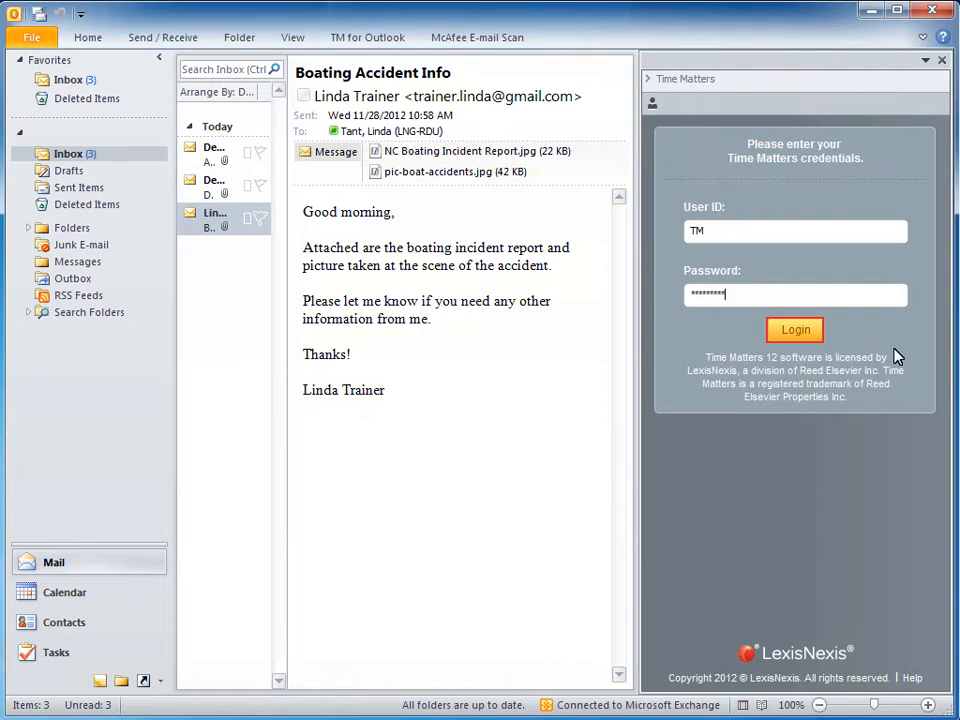
pyautogui.click(795, 330)
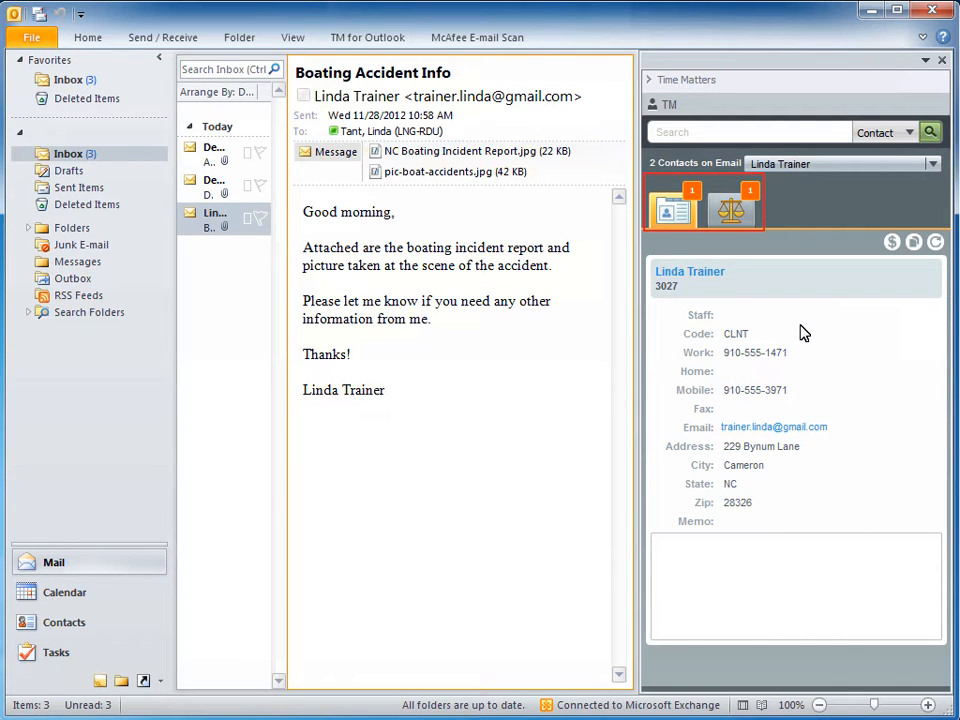
# - Review the contacts found on the Boating Accident Info email and view the sender's full contact form
pyautogui.click(932, 163)
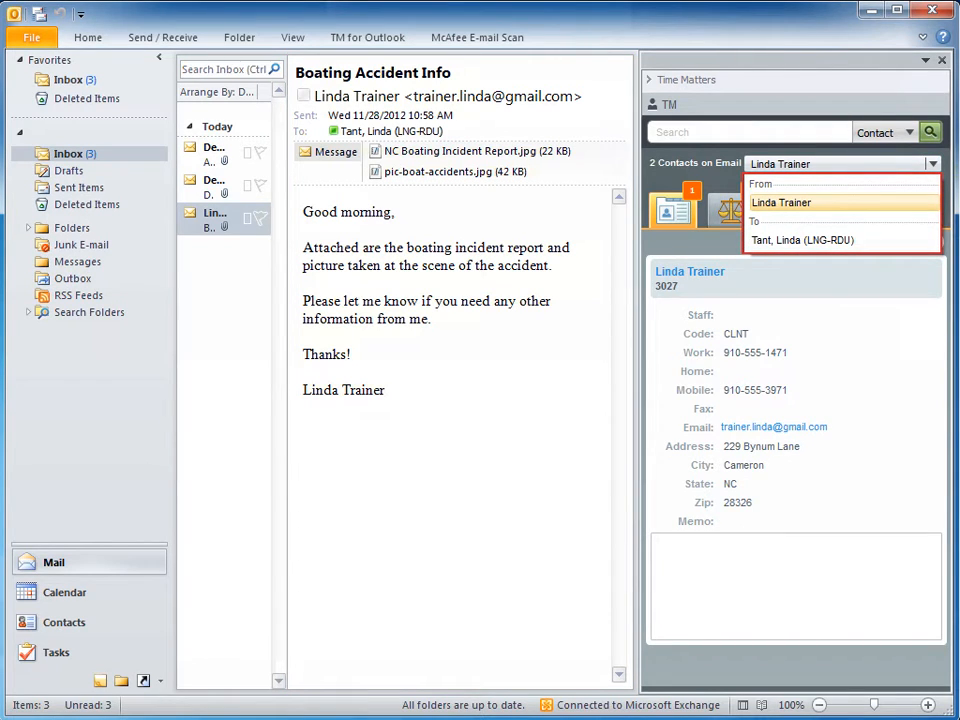
pyautogui.click(932, 163)
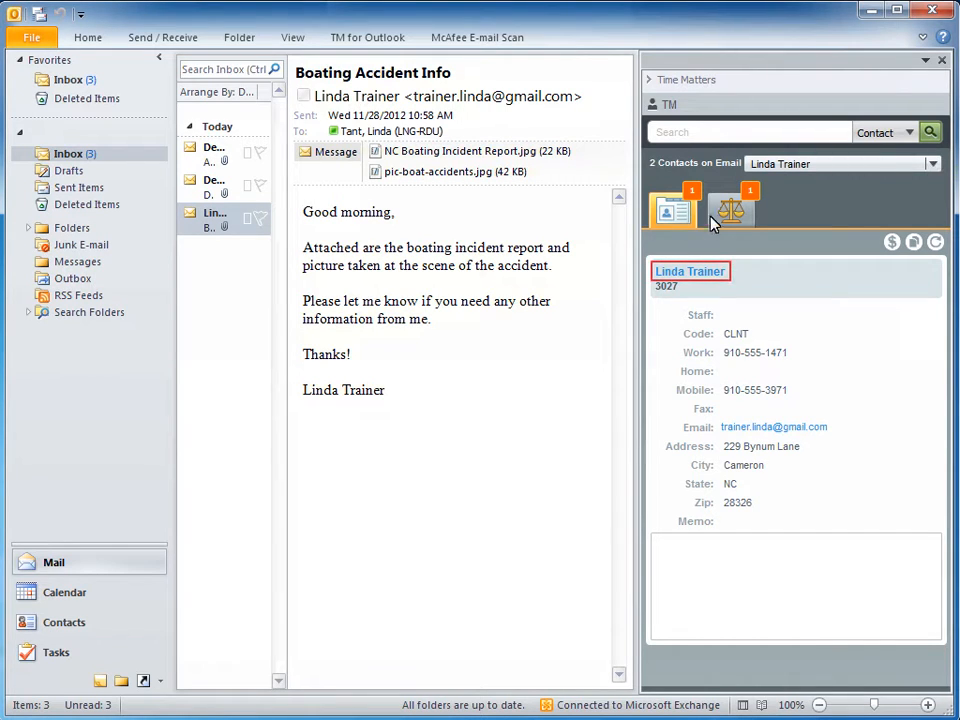
pyautogui.click(693, 272)
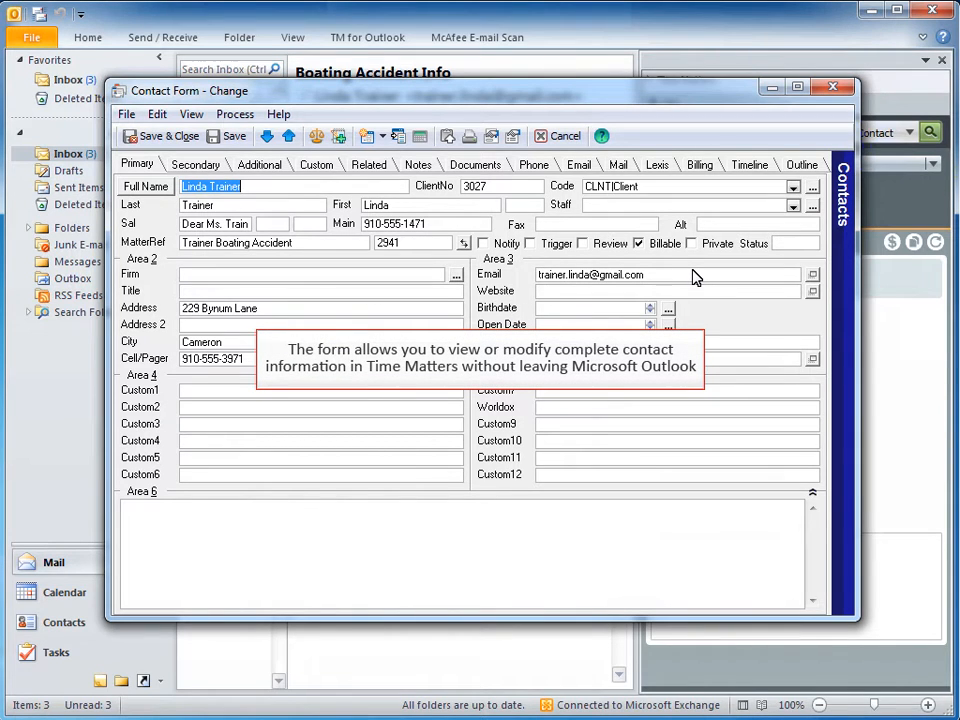
pyautogui.click(833, 88)
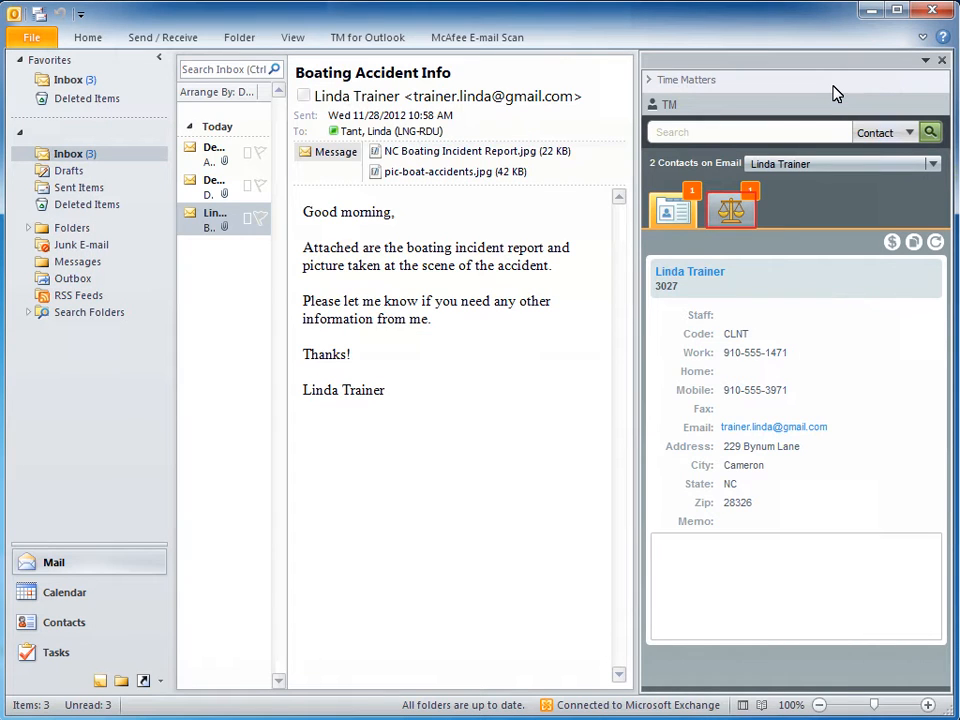
# - Show the boating accident matter linked to the email sender and view its full matter form
pyautogui.click(724, 210)
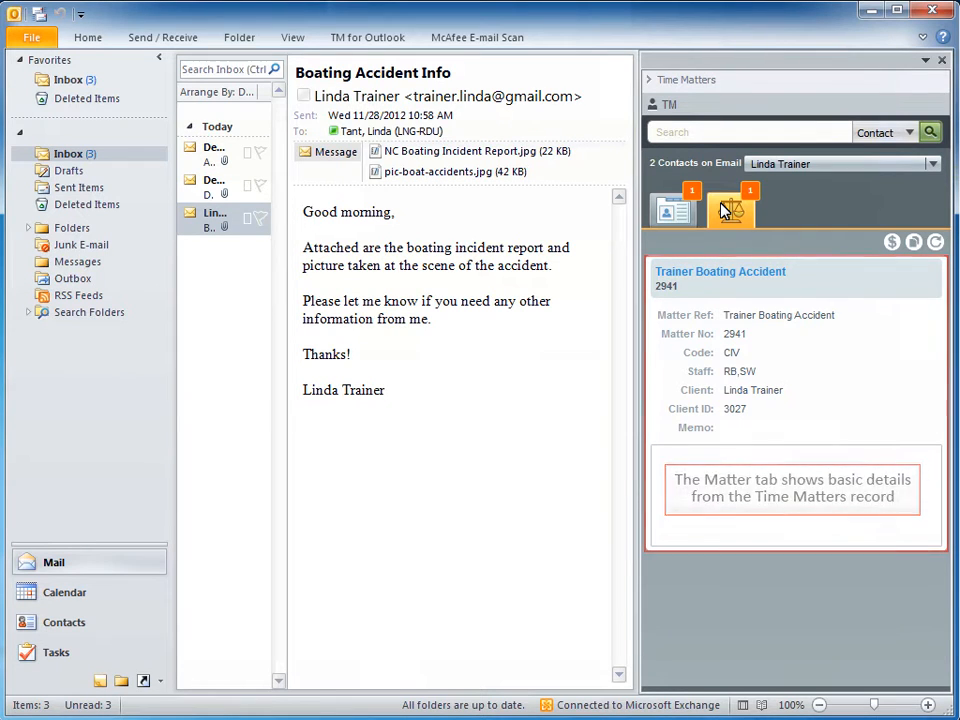
pyautogui.click(718, 272)
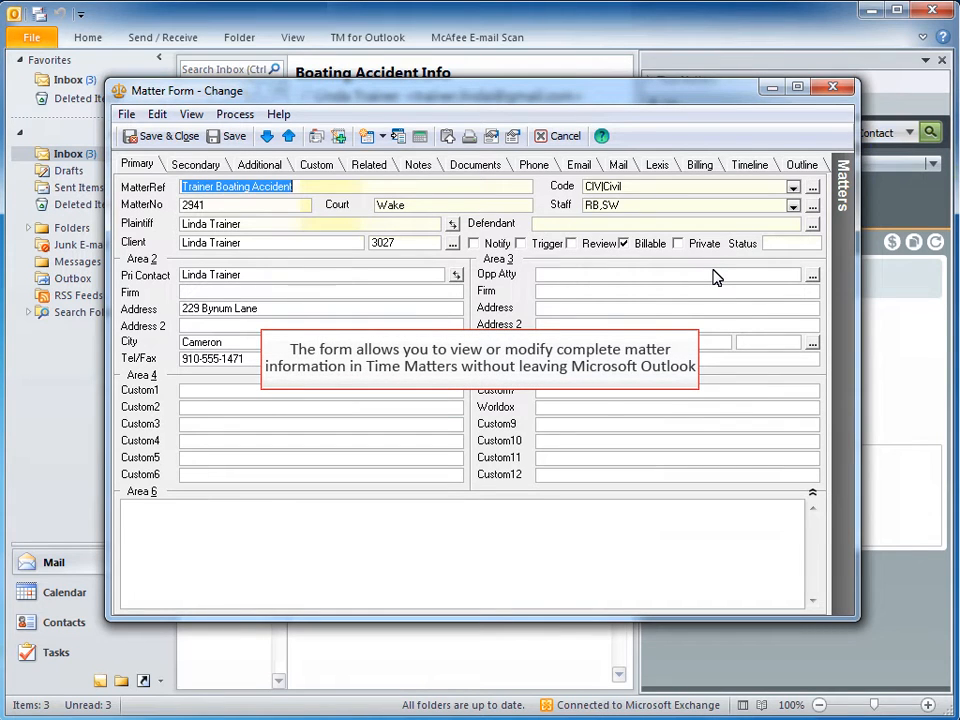
pyautogui.click(838, 89)
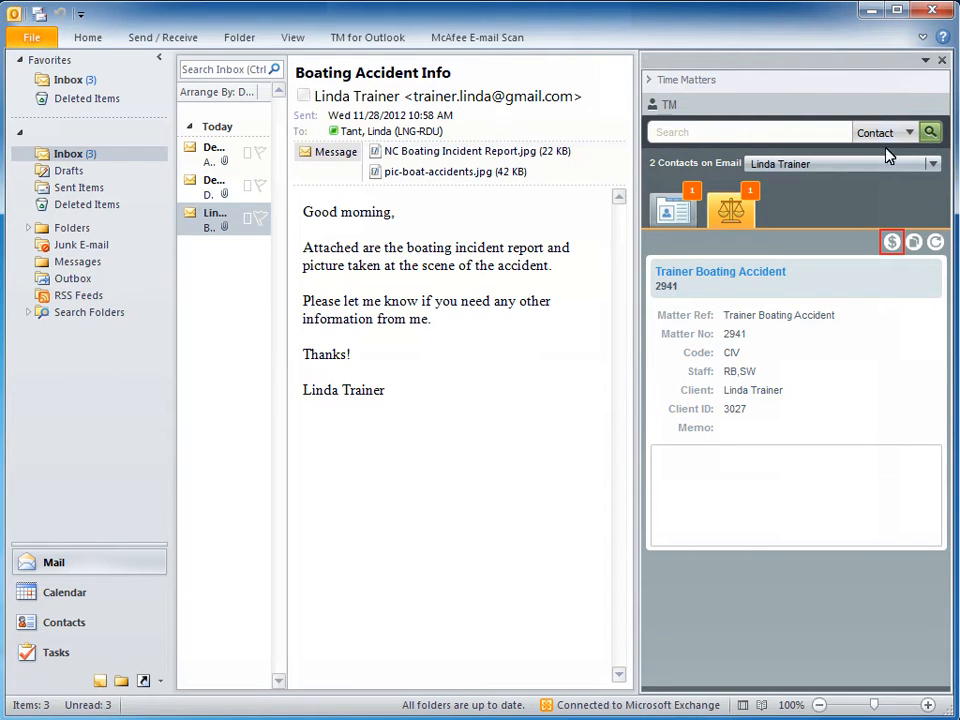
# - Start a time entry for the boating accident matter described "Reviewed documents sent by email.", running from 4:30 PM to 5:00 PM
pyautogui.click(891, 241)
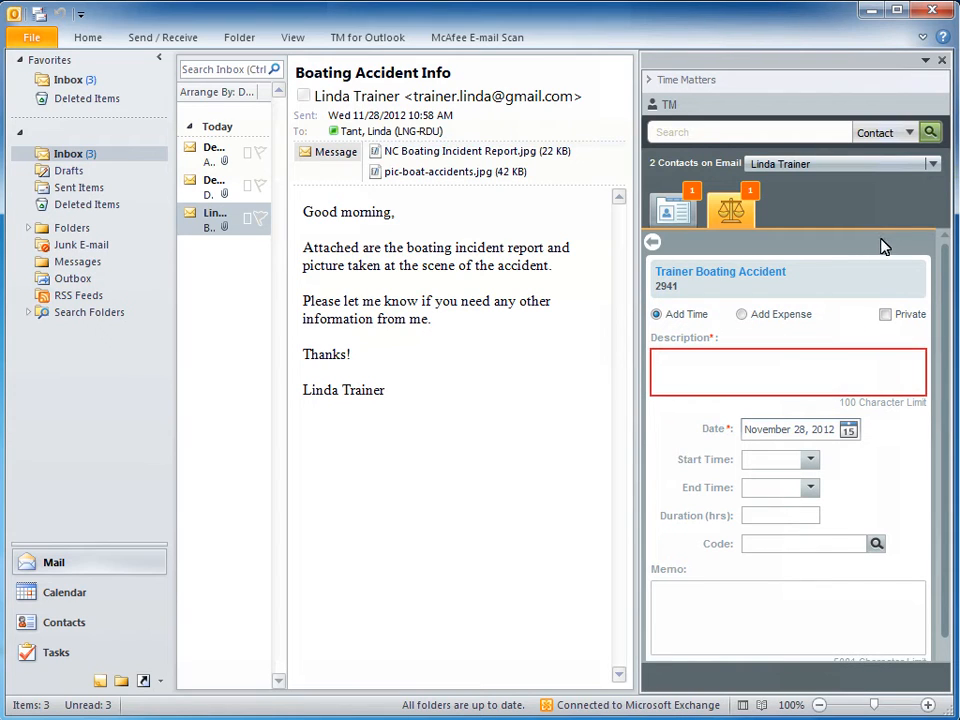
pyautogui.click(838, 374)
pyautogui.write('Reviewed documents sent by email.')
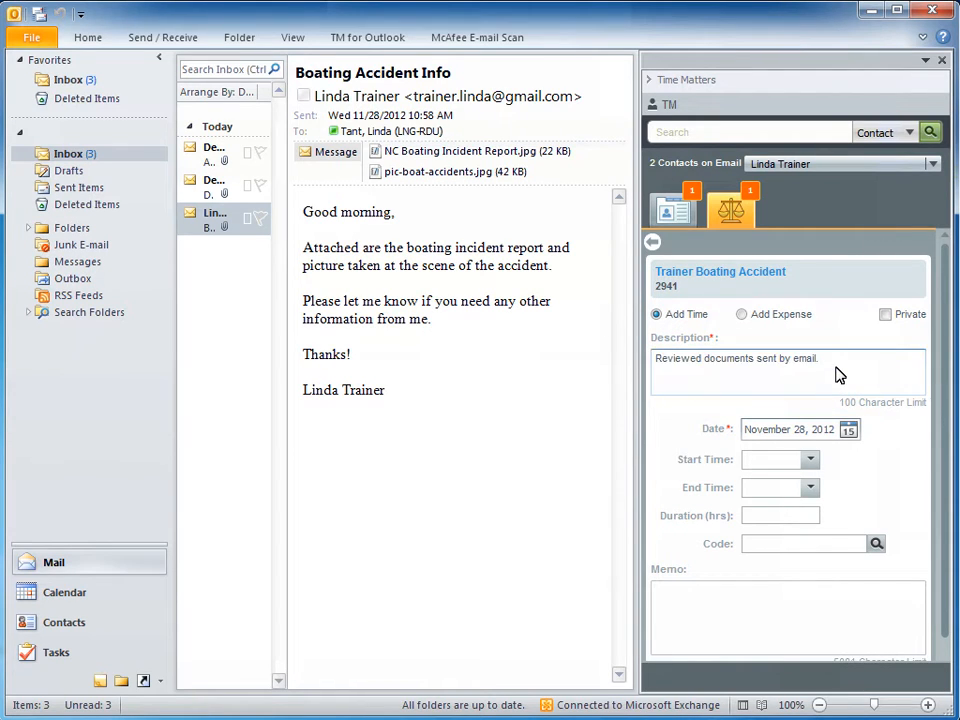
pyautogui.press('Tab')
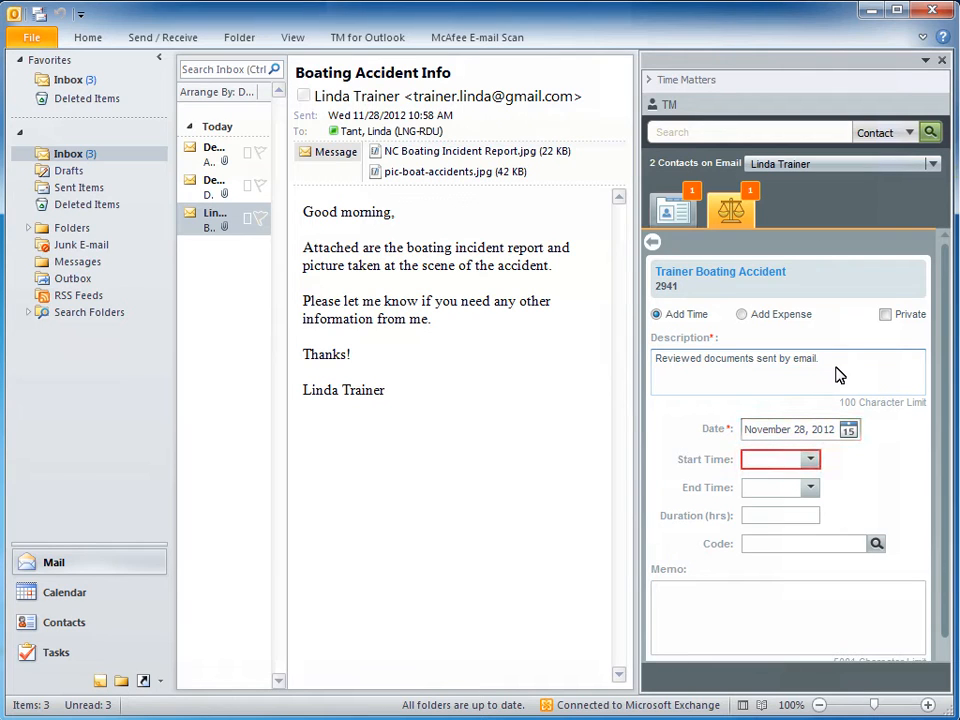
pyautogui.click(808, 458)
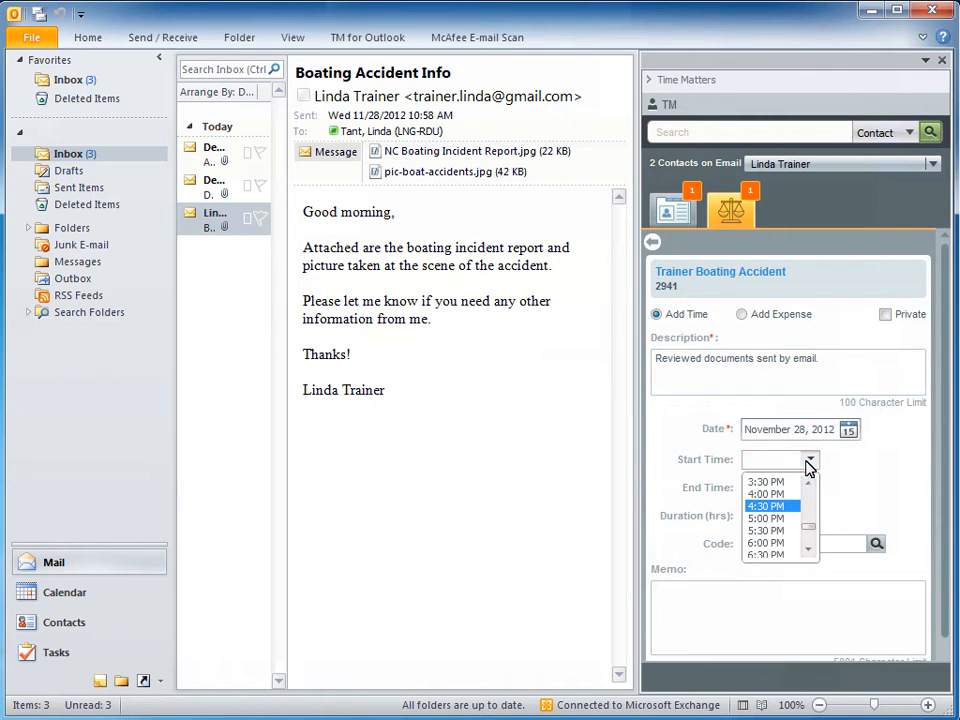
pyautogui.click(779, 505)
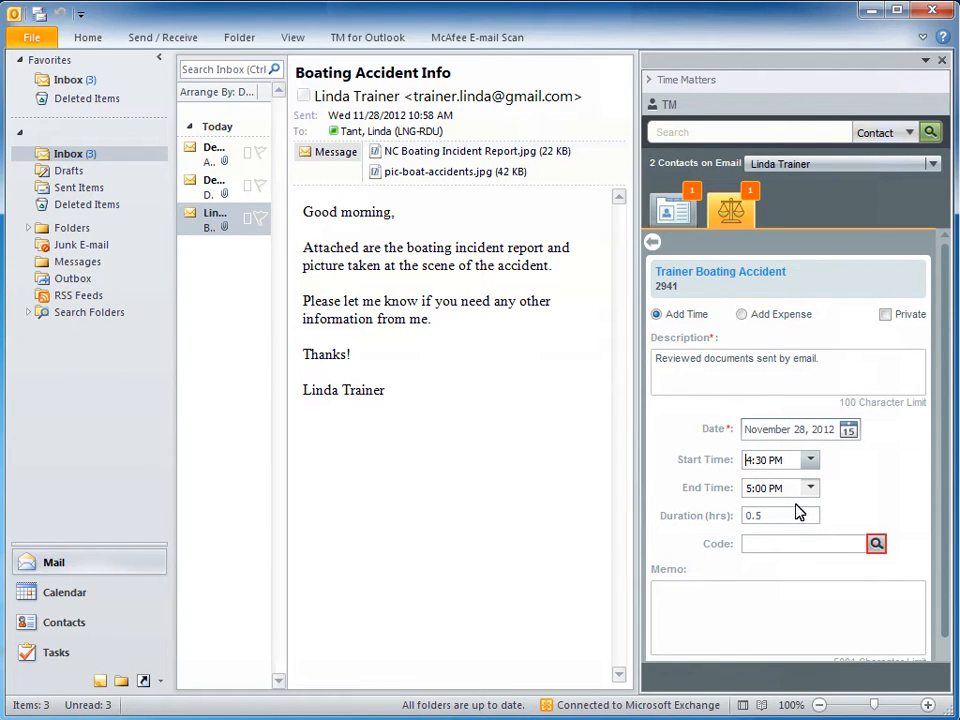
# - Assign code BW (Billable Wk), add the memo "Incident report and photo of accident scene.", save the time entry and return to the matter
pyautogui.click(877, 544)
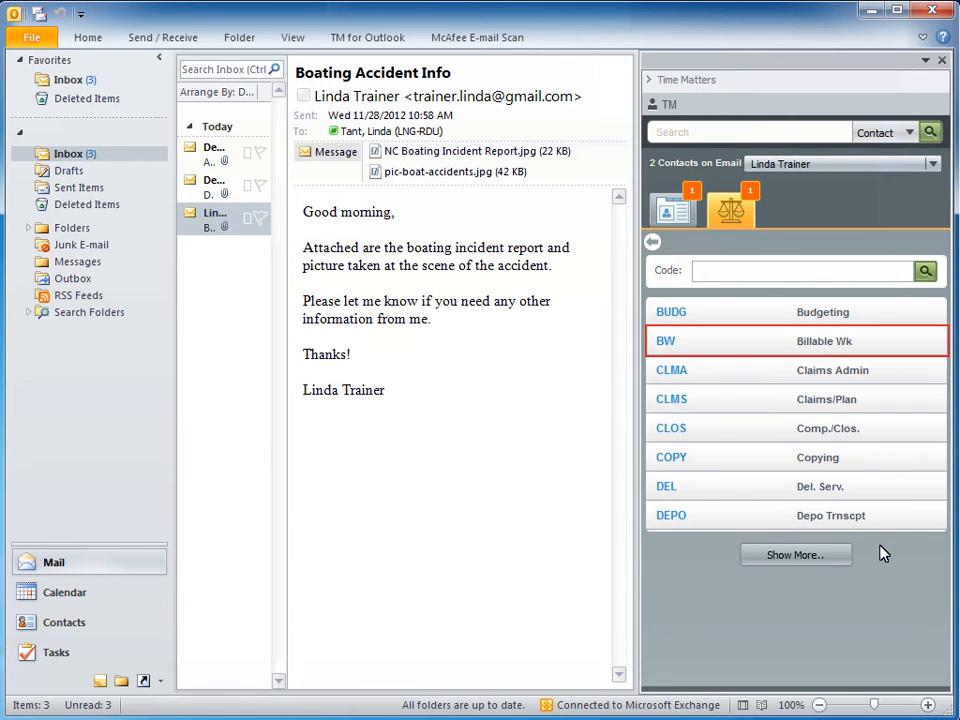
pyautogui.click(735, 343)
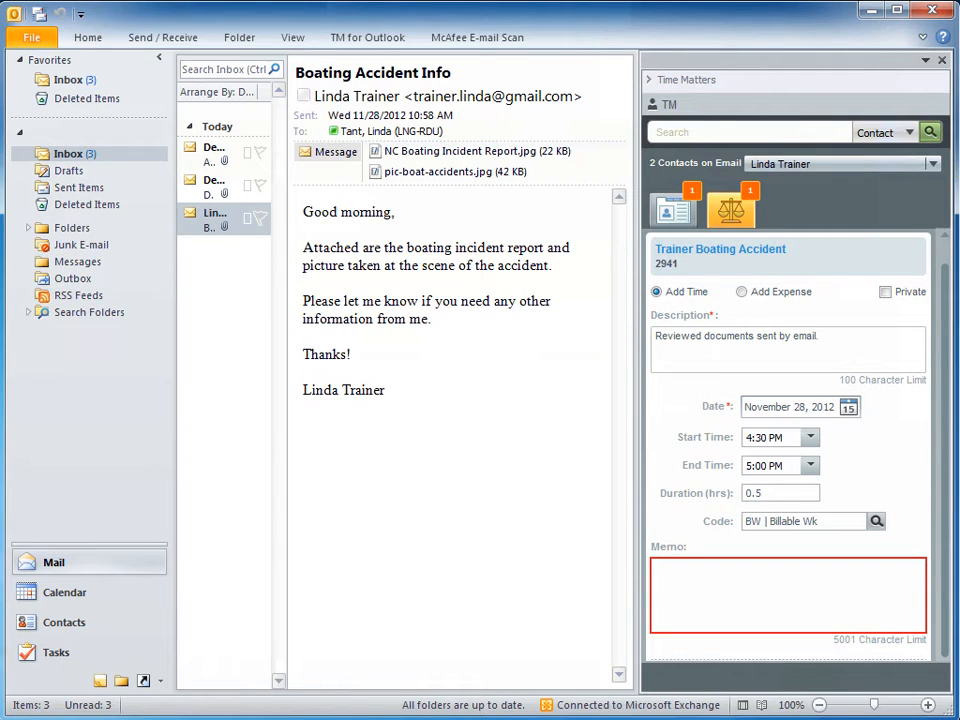
pyautogui.write('Incident report and photo of accident scene.')
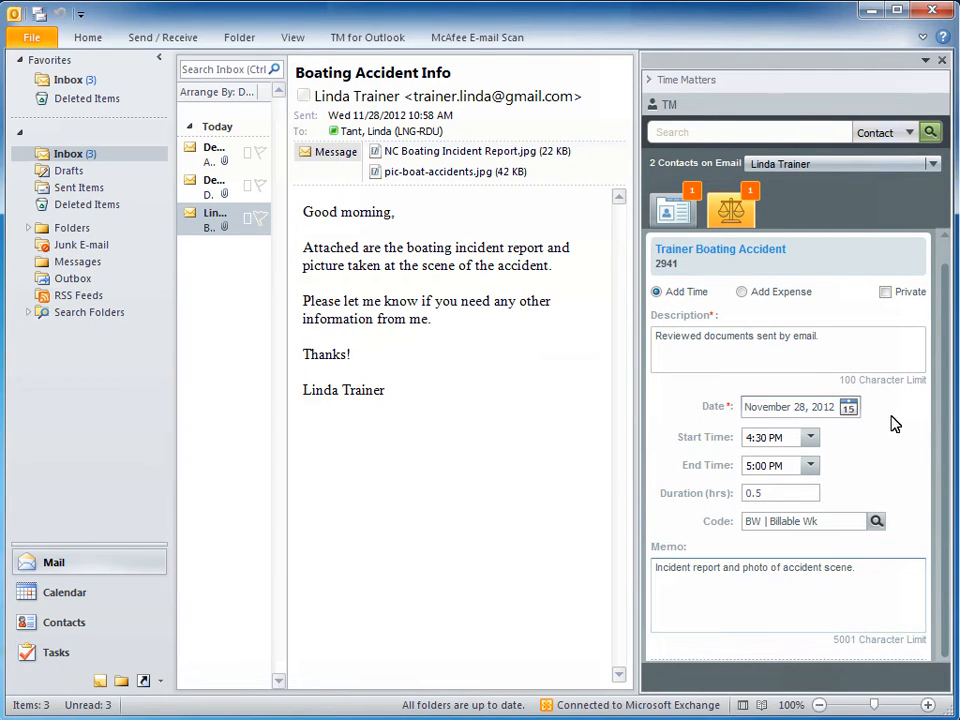
pyautogui.scroll(-1, 946, 644)
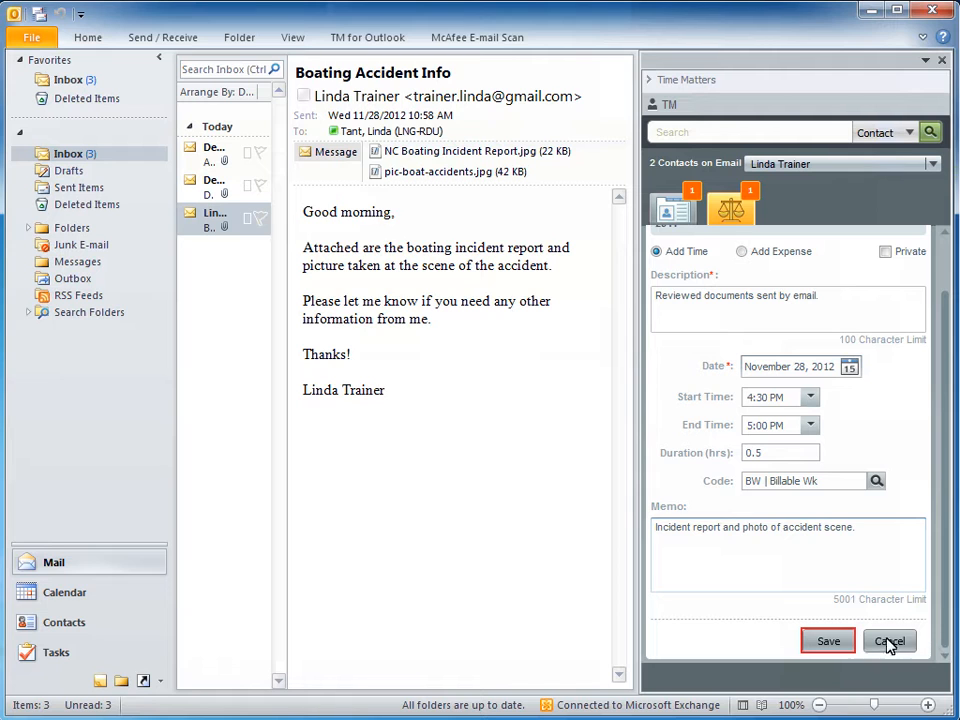
pyautogui.click(829, 641)
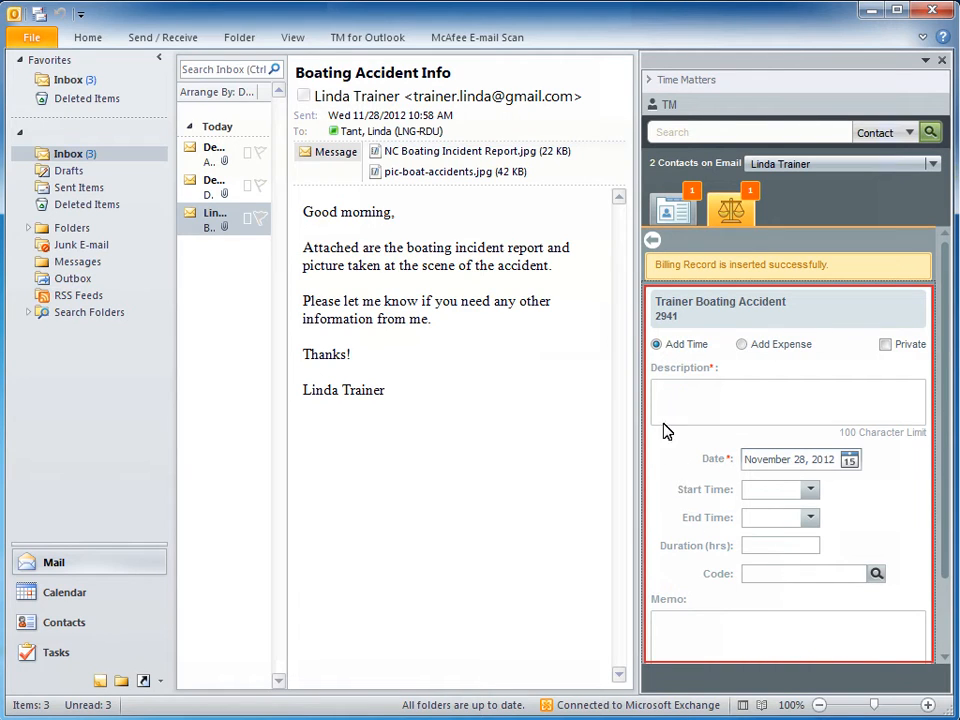
pyautogui.click(652, 243)
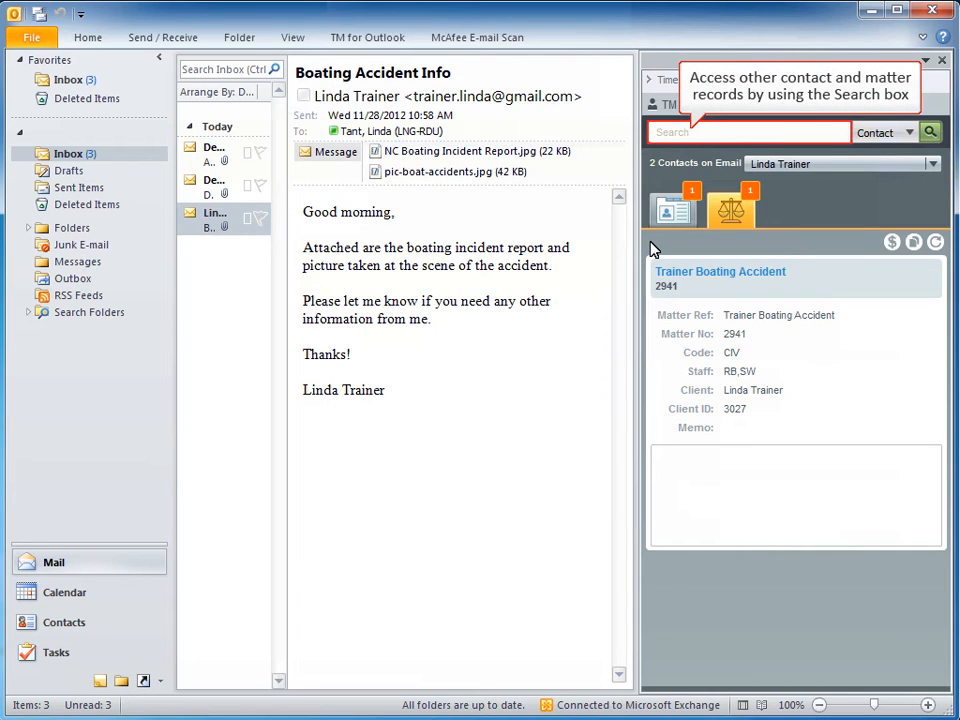
# - Search the Time Matters contacts for "sum" and open the first matching contact's details
pyautogui.click(671, 134)
pyautogui.write('sum')
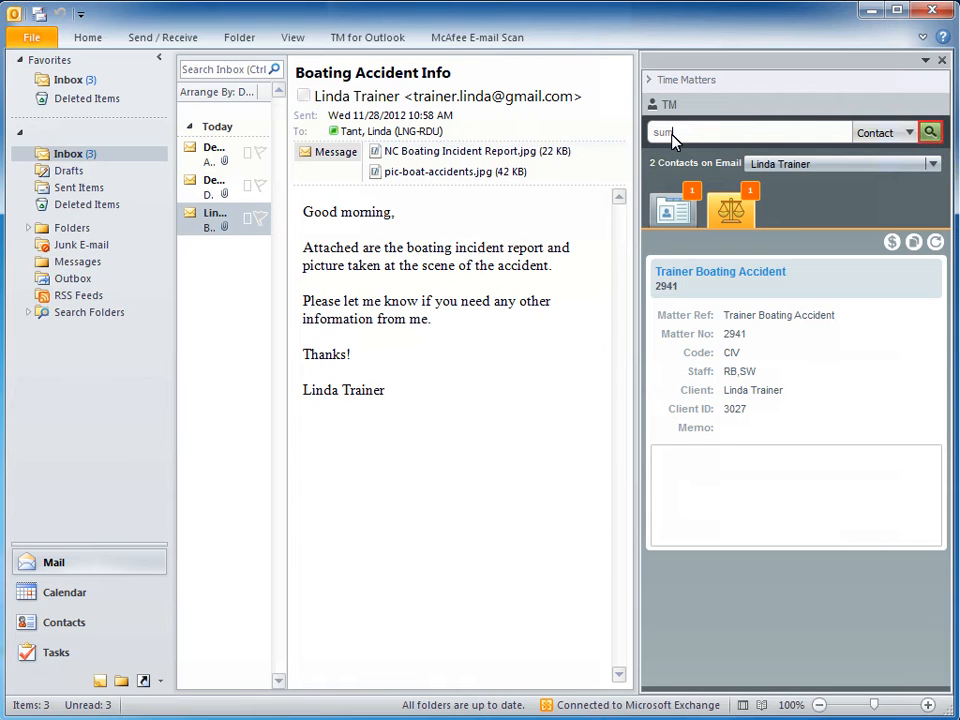
pyautogui.click(929, 133)
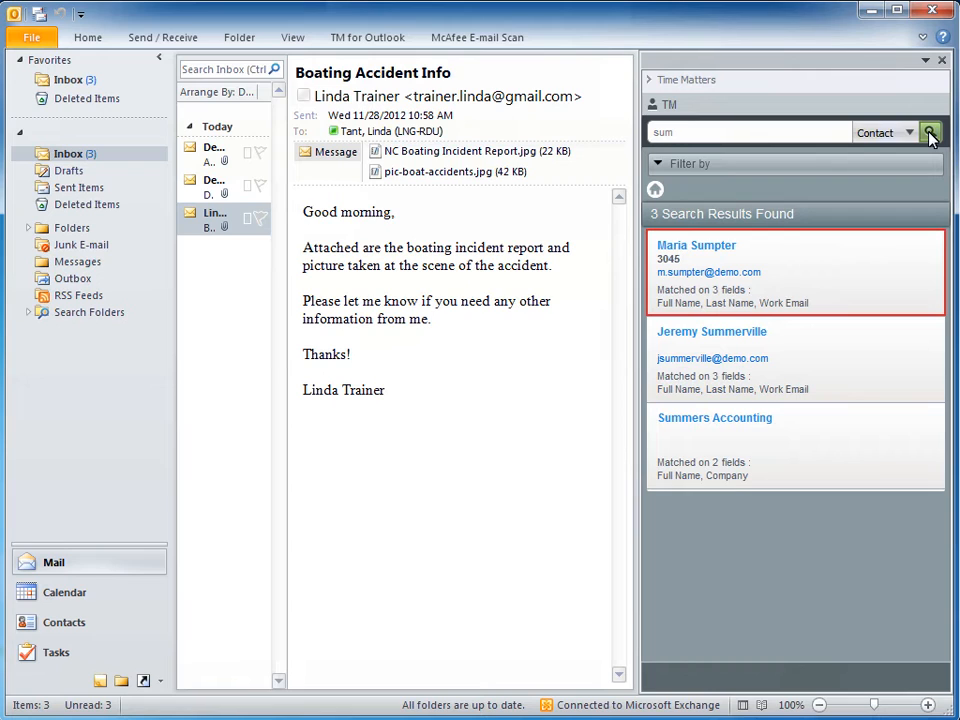
pyautogui.click(754, 261)
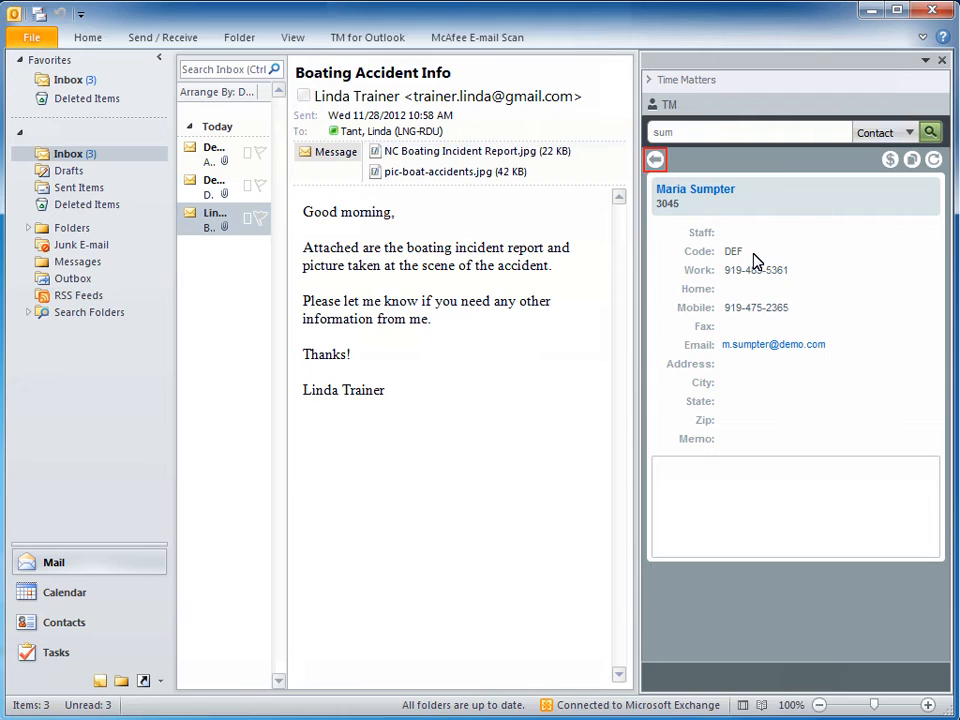
# - Return to the contact search results and filter them by Last Name
pyautogui.click(656, 161)
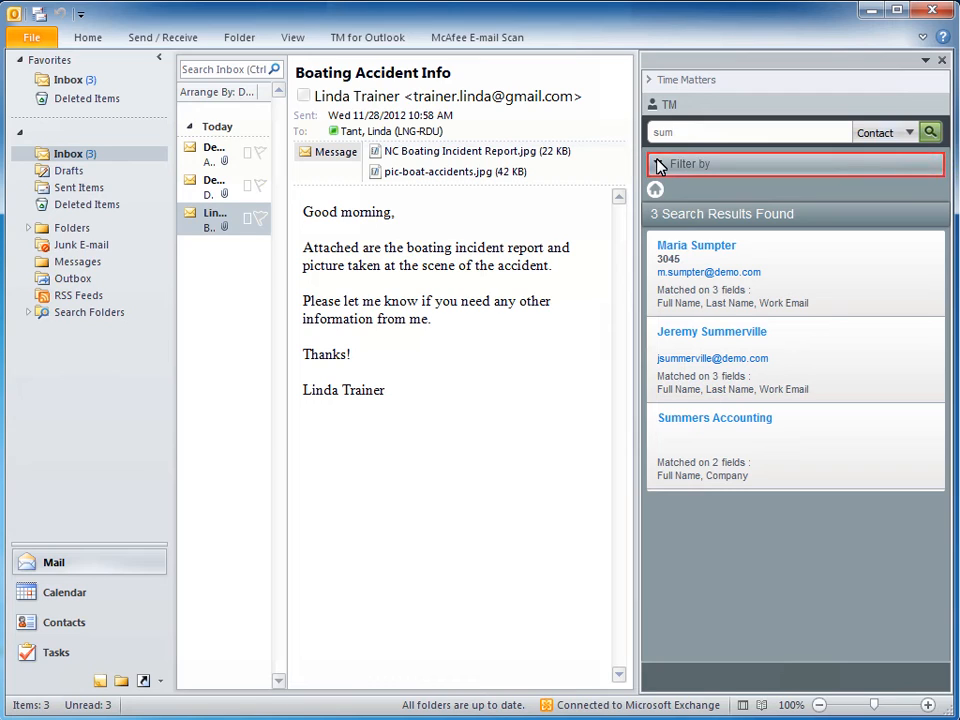
pyautogui.click(658, 164)
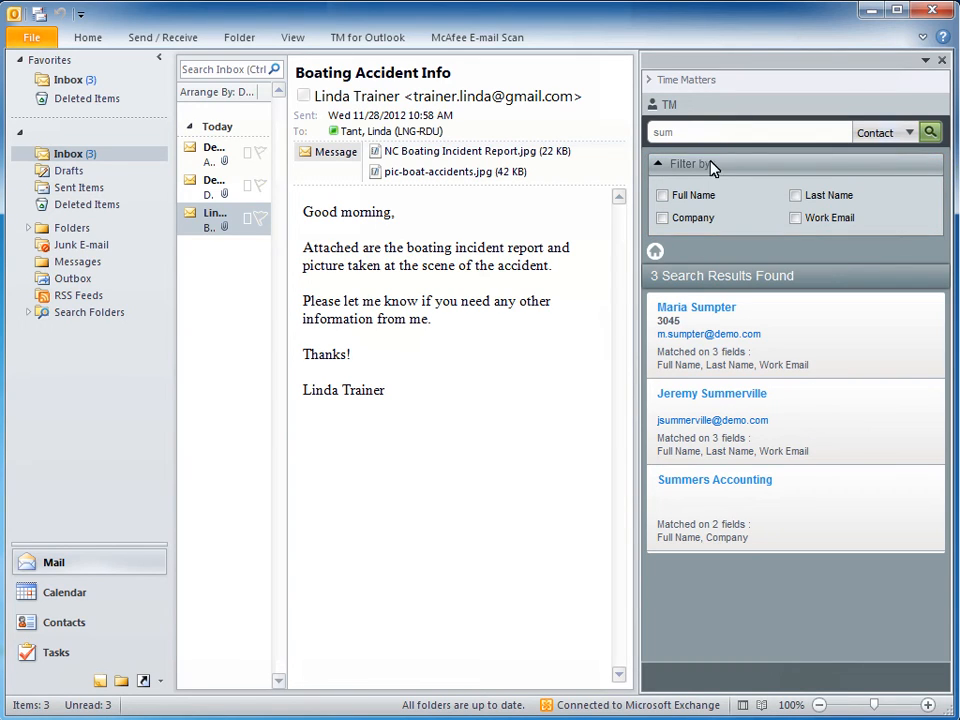
pyautogui.click(797, 196)
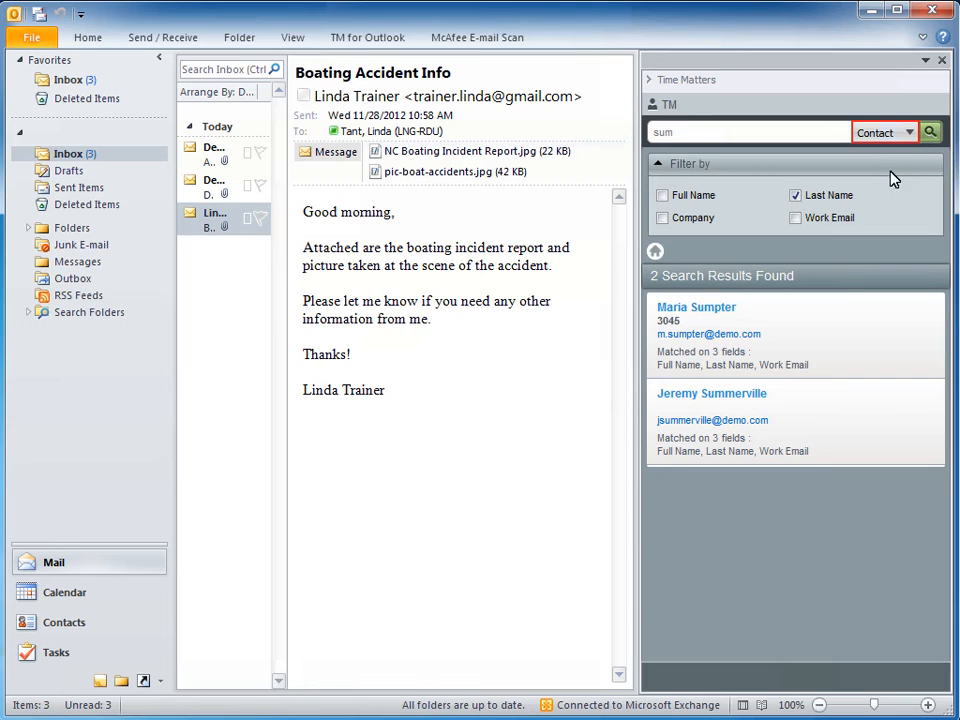
# - Search the matter records for the motorcycle accident client's last name and return to the records matched to the email
pyautogui.click(910, 136)
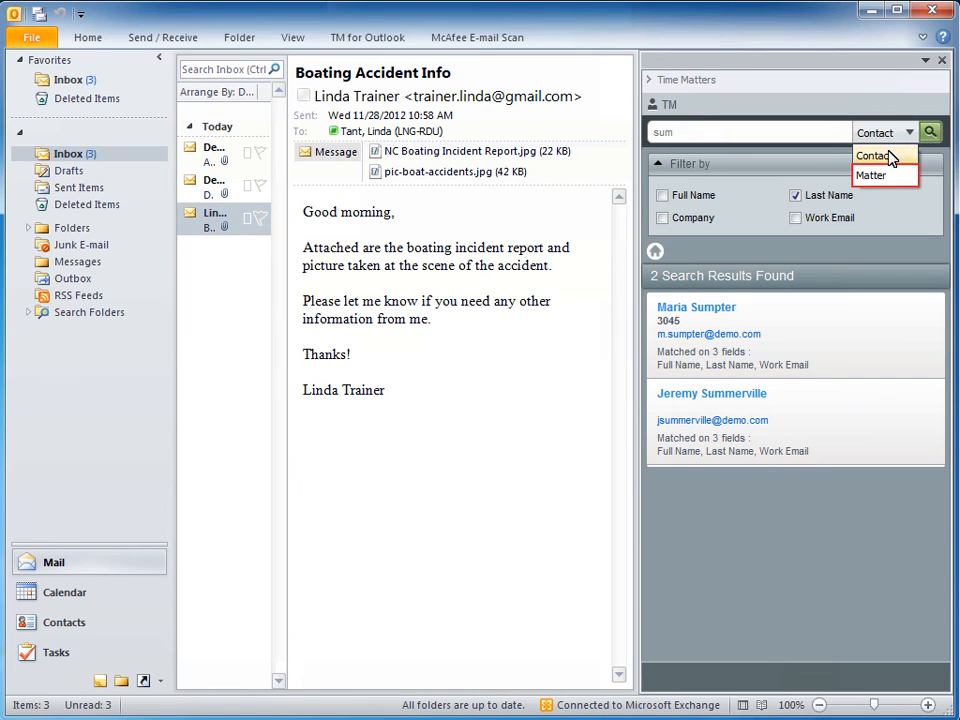
pyautogui.click(888, 177)
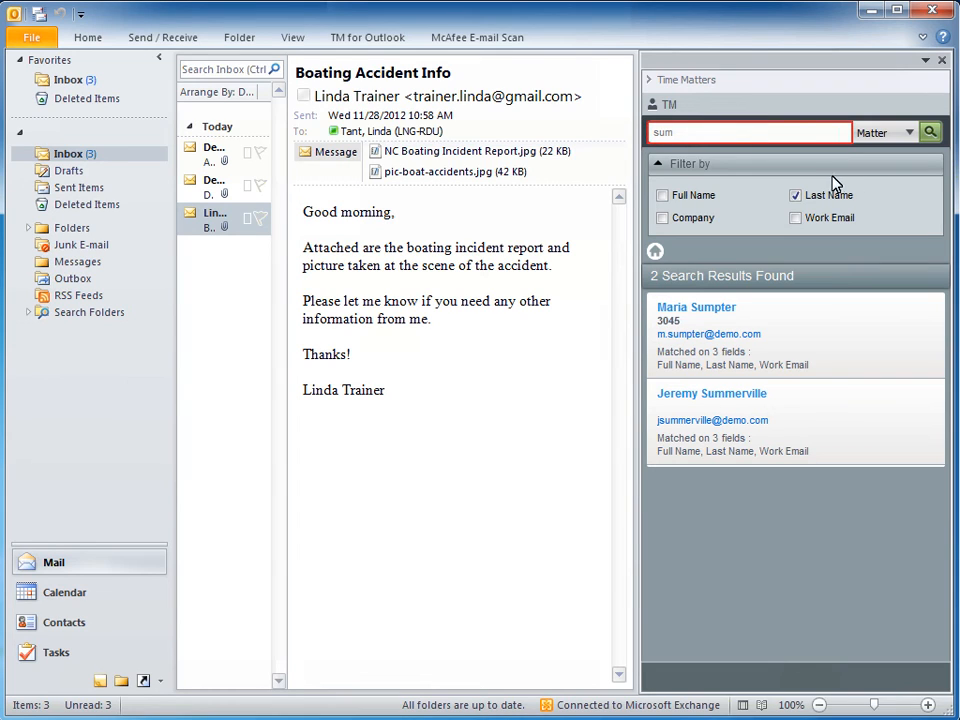
pyautogui.doubleClick(697, 134)
pyautogui.write('Lane')
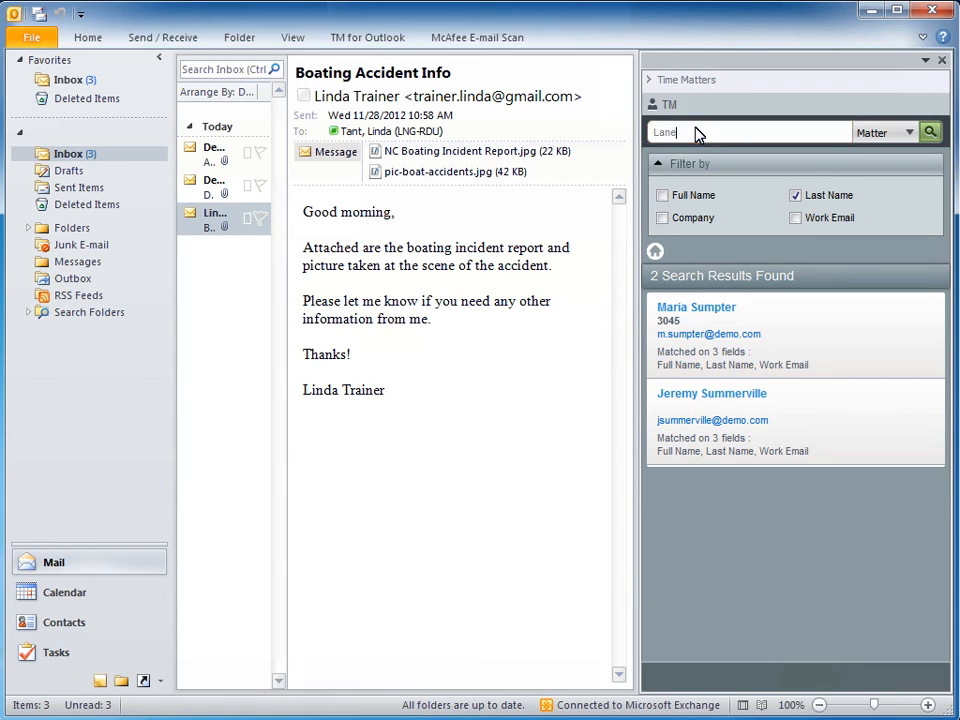
pyautogui.click(931, 132)
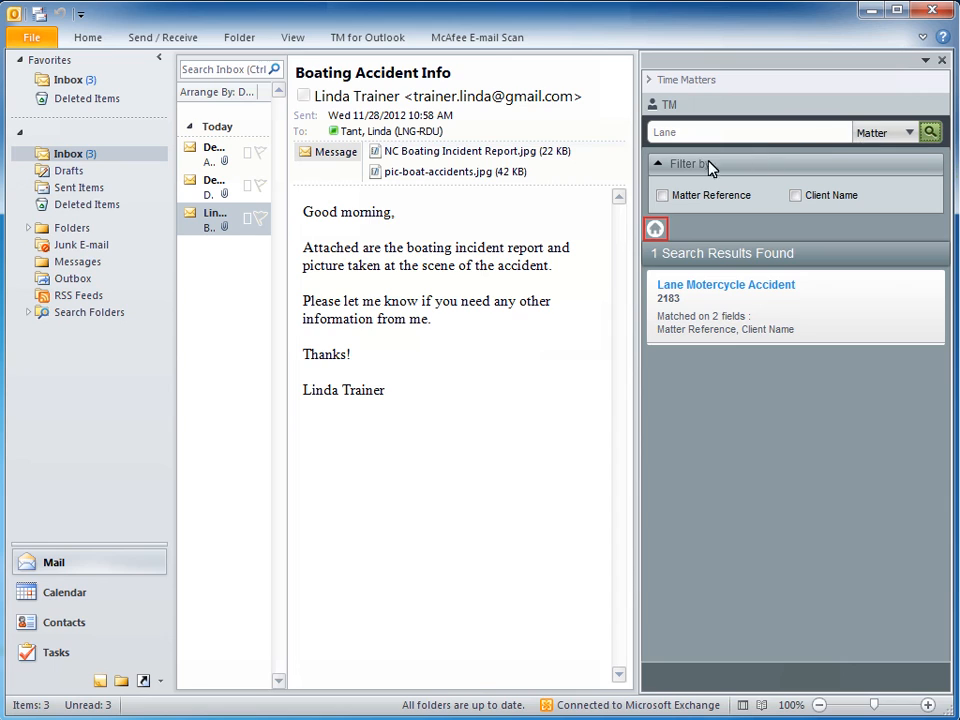
pyautogui.click(657, 229)
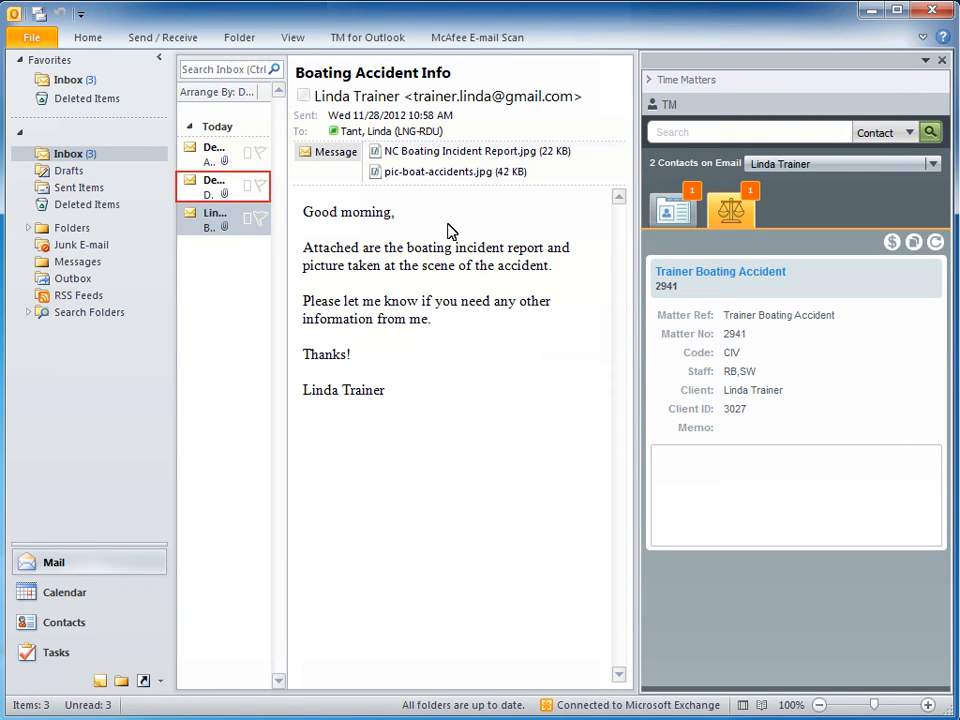
# - Create a Time Matters contact from the Documents email's sender, open its contact form, and save and close it
pyautogui.click(249, 193)
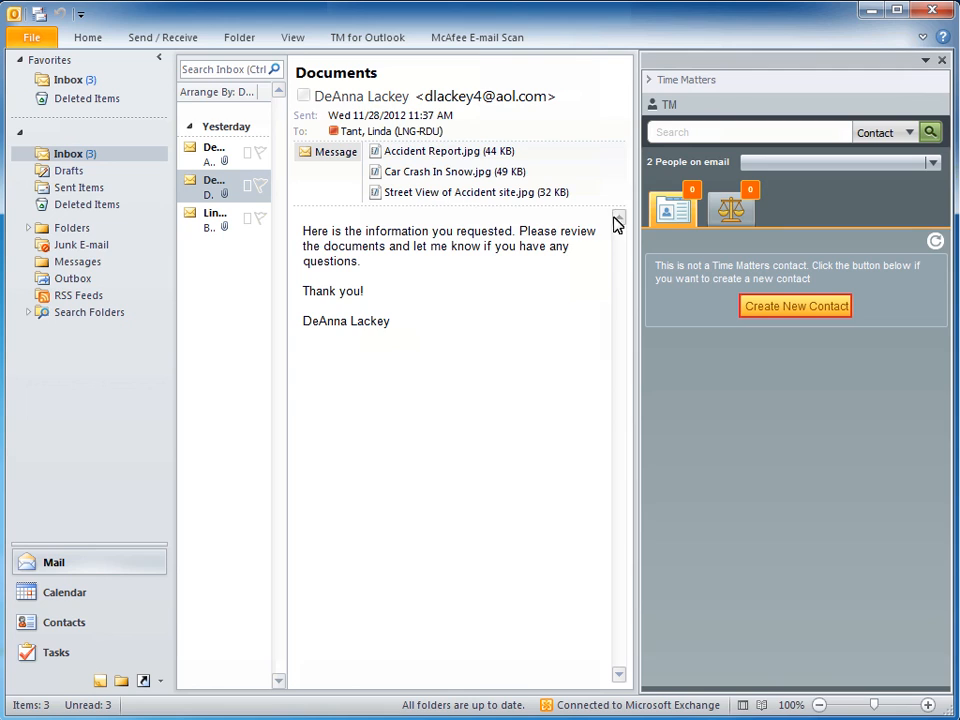
pyautogui.click(743, 312)
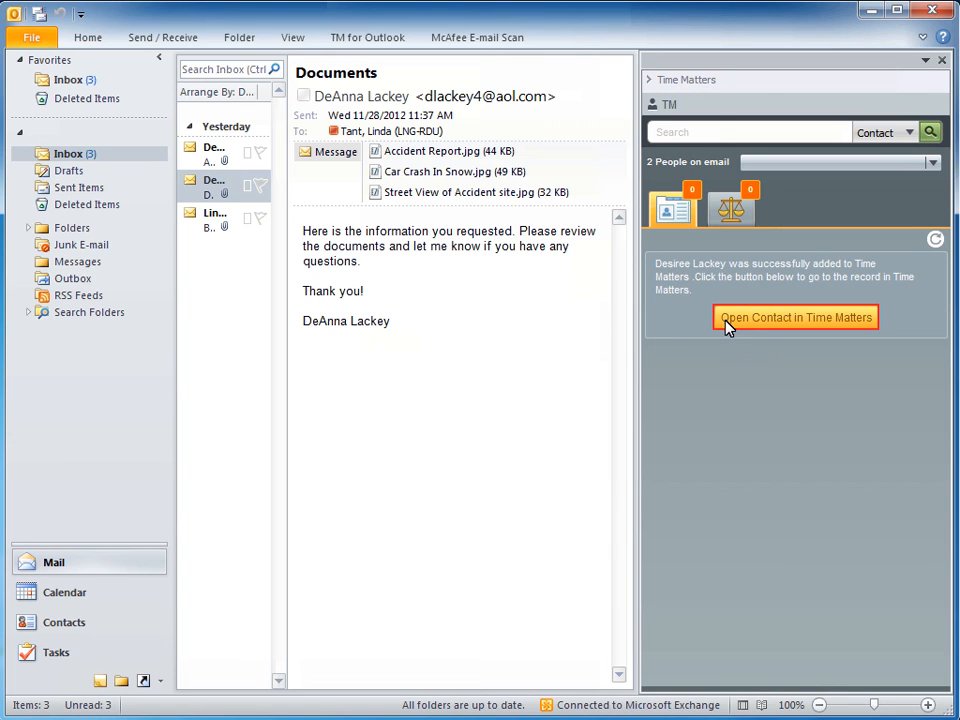
pyautogui.click(728, 318)
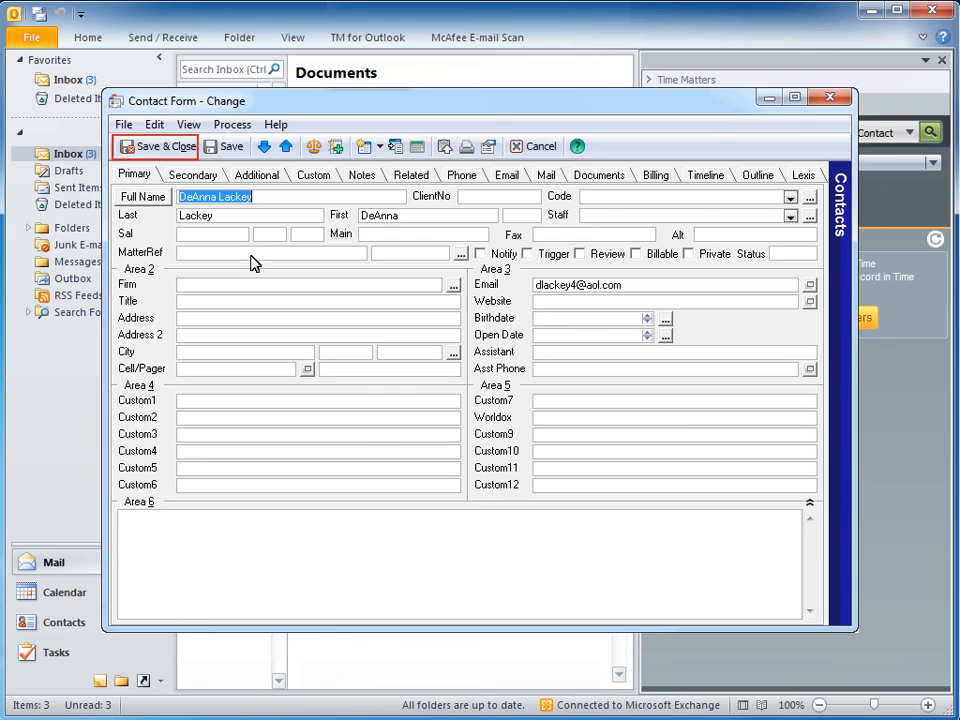
pyautogui.click(172, 148)
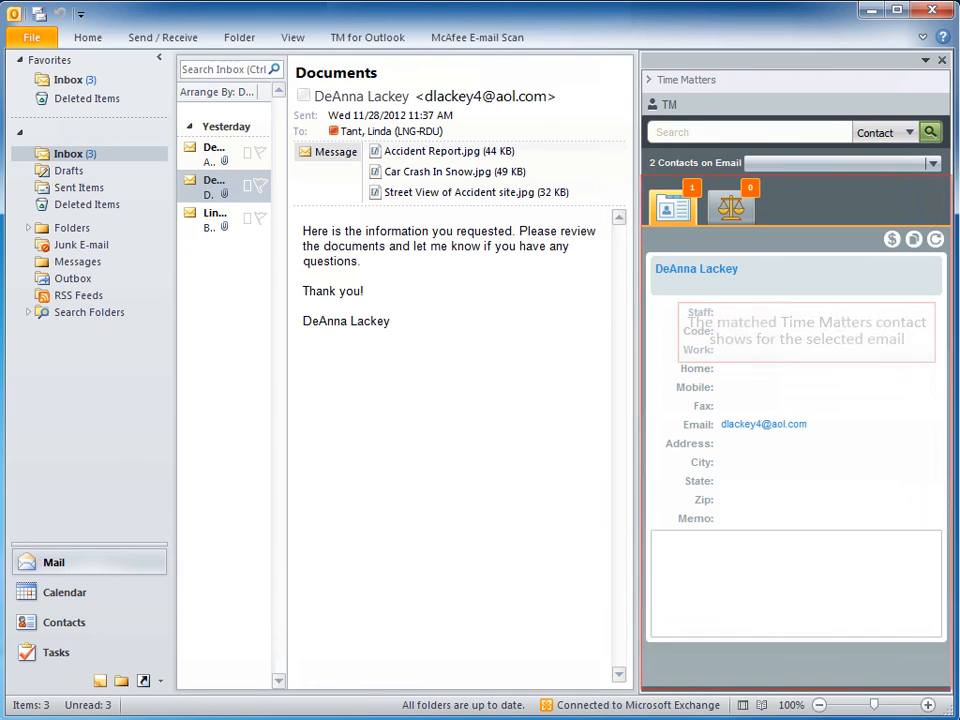